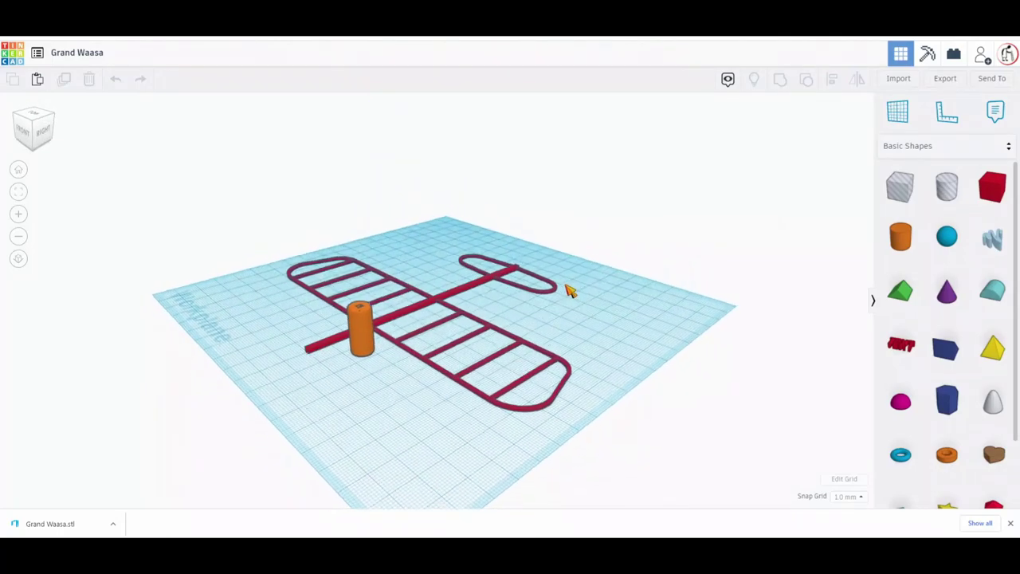
Ungroup the whole red airplane model into its separate fuselage, wing frame, wing tip and tail parts
right_click_drag(710, 305, 813, 330)
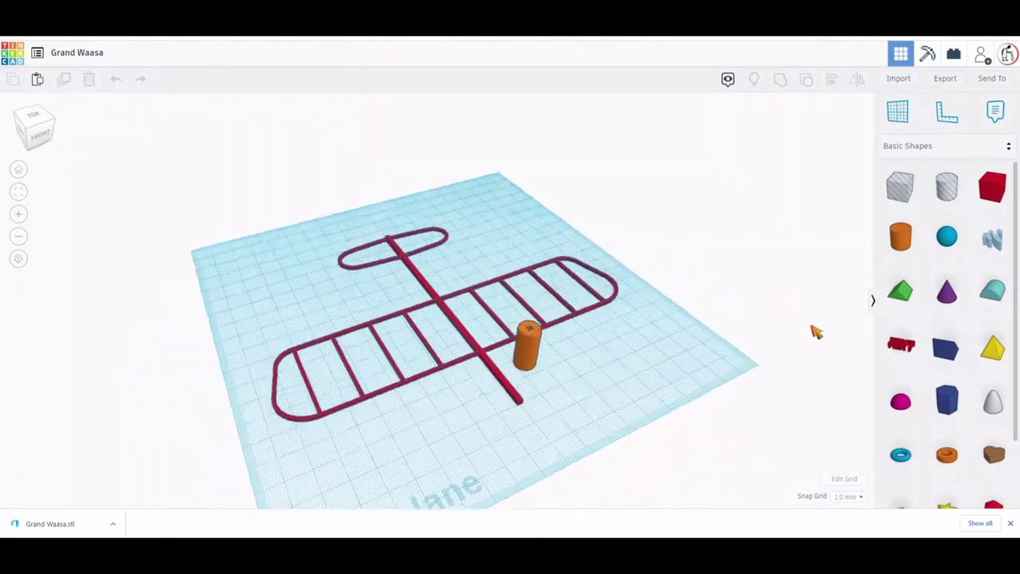
left_click(489, 362)
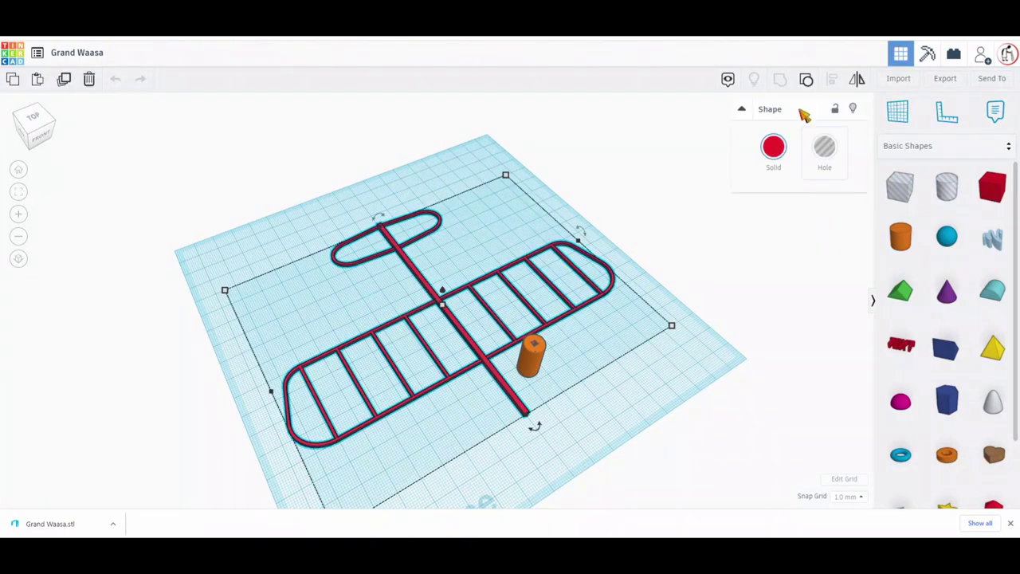
left_click(806, 78)
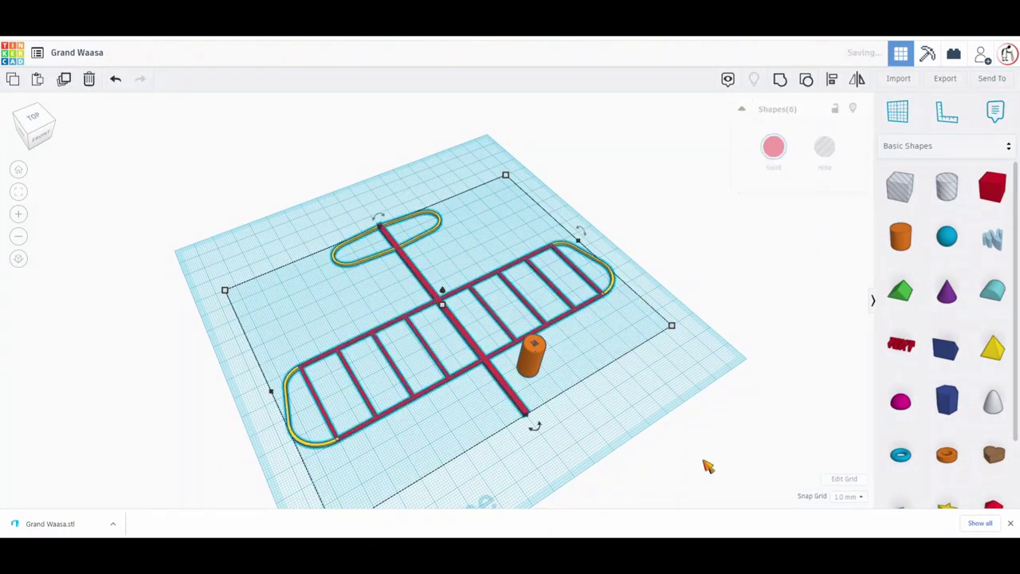
left_click(487, 475)
right_click_drag(467, 474, 600, 494)
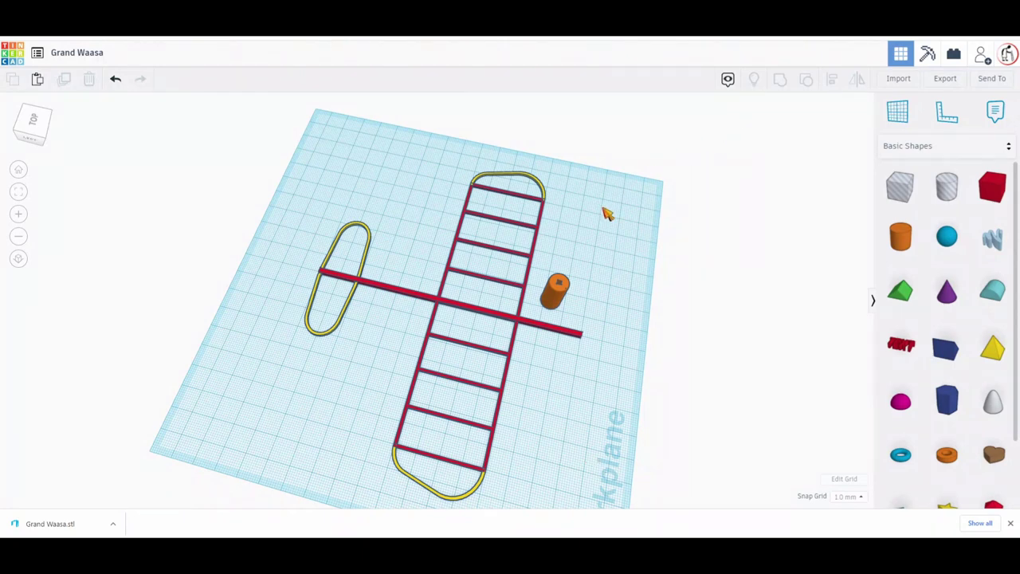
Ungroup the ladder-like wing frame to expose its component shapes, and group them back together
left_click(540, 233)
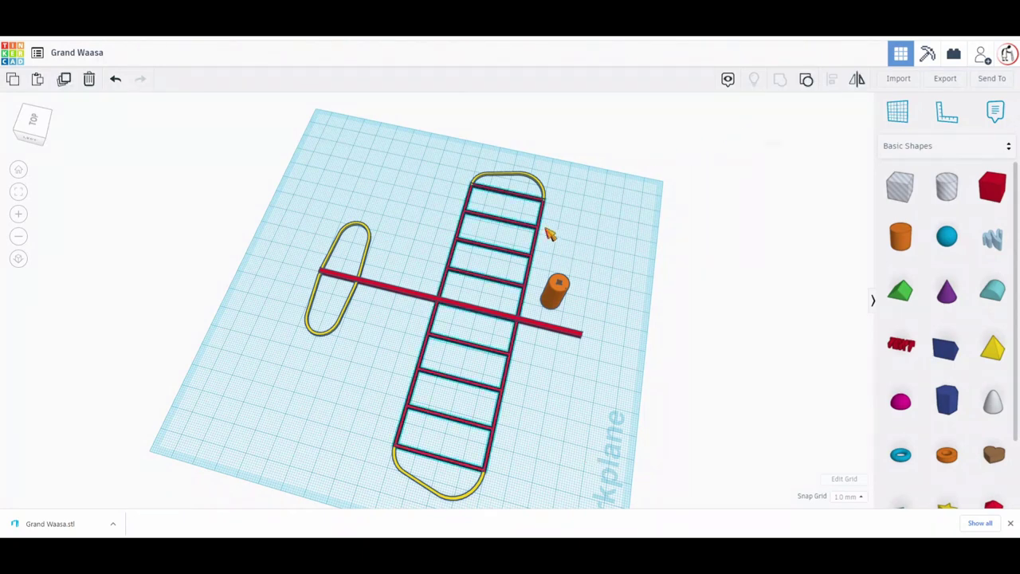
left_click(806, 79)
right_click_drag(549, 449, 611, 467)
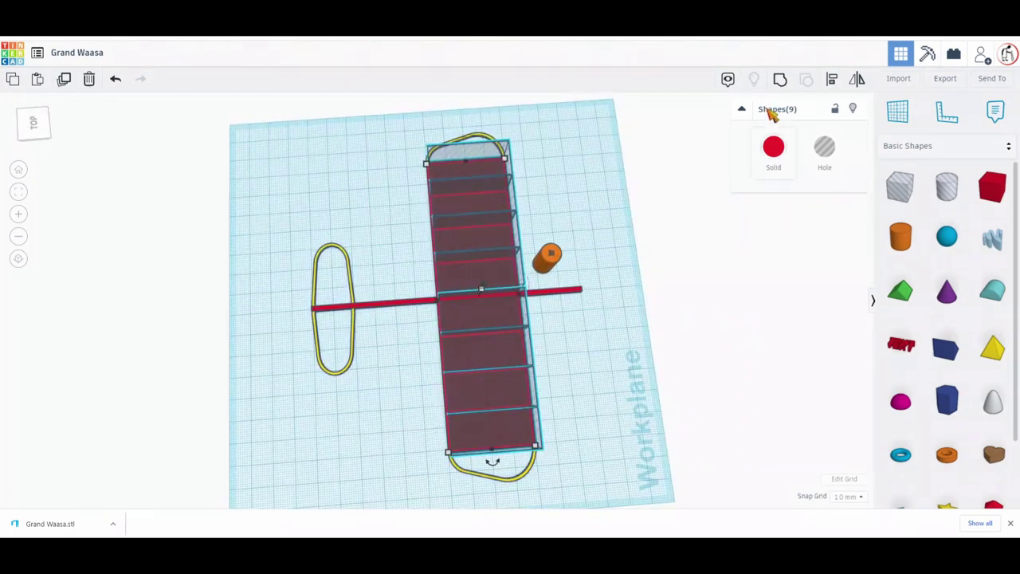
left_click(780, 79)
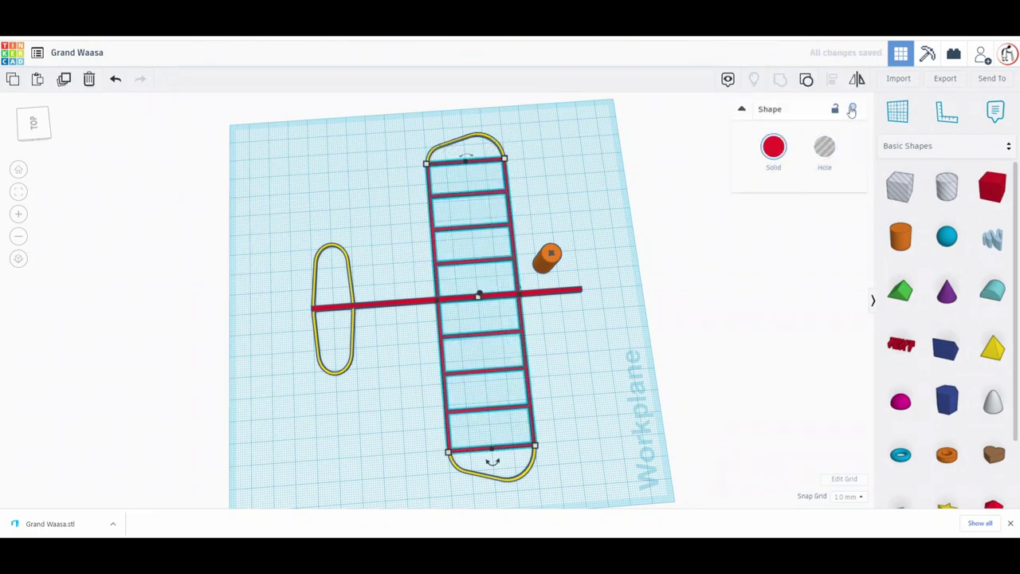
Hide the wing frame and ungroup the wing tip on the far side from the tail-left half down to its trapezoids and box holes
left_click(852, 110)
right_click_drag(599, 416, 322, 407)
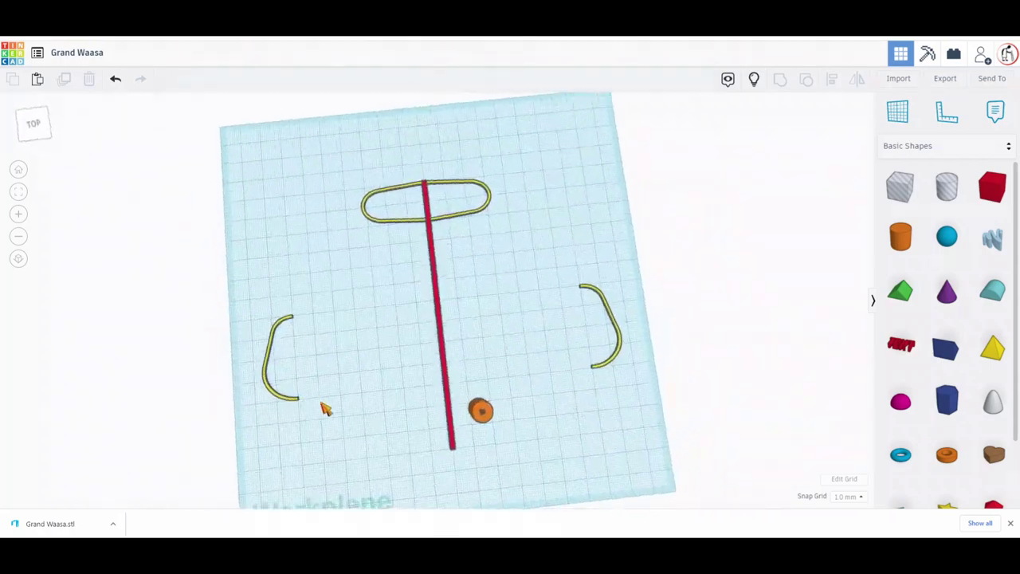
left_click(623, 346)
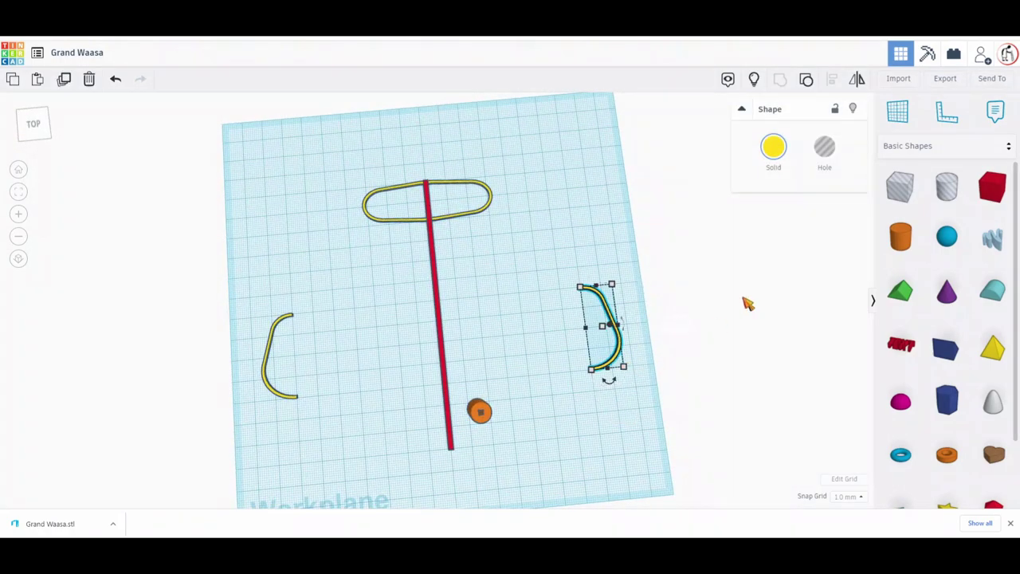
left_click(807, 79)
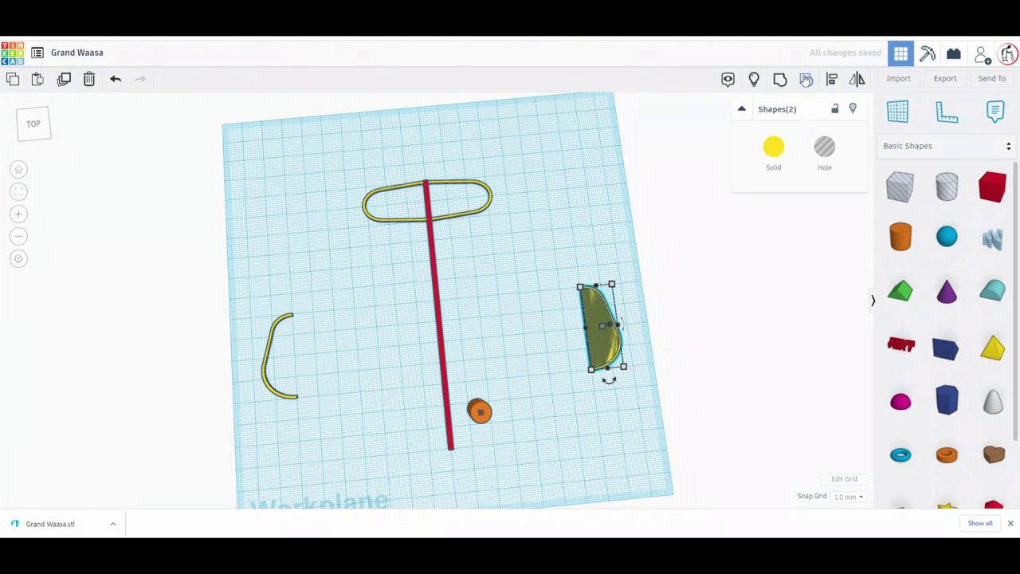
right_click_drag(594, 182, 542, 140)
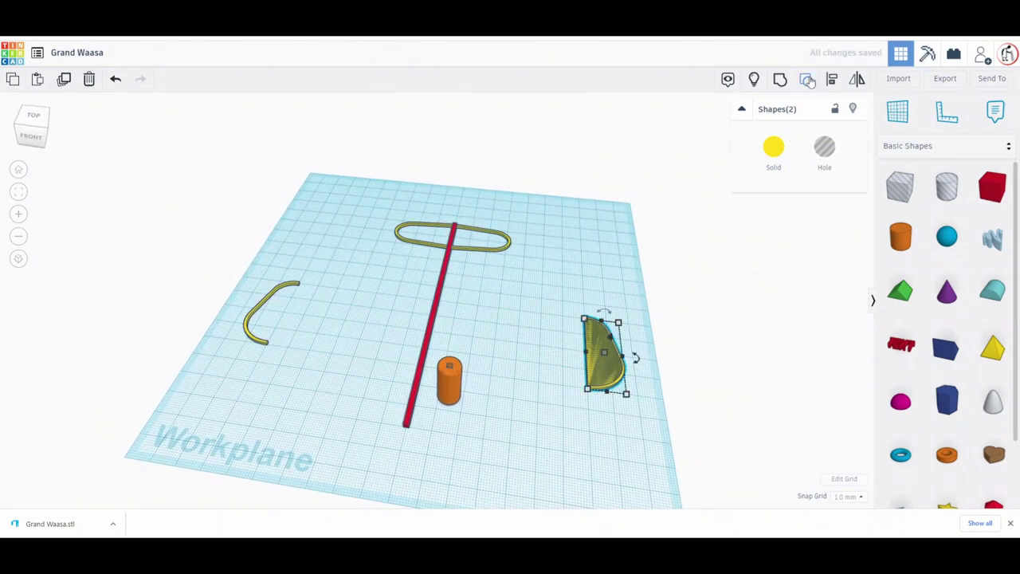
left_click(808, 80)
right_click_drag(631, 253, 517, 231)
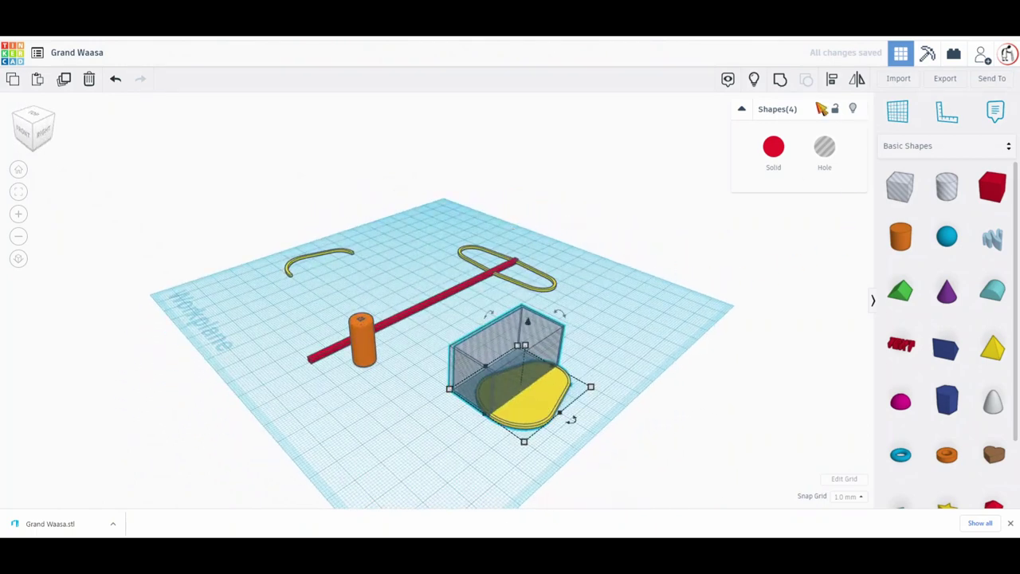
Try grouping all four wing-tip shapes at once, and ungroup them again
right_click_drag(741, 255, 743, 330)
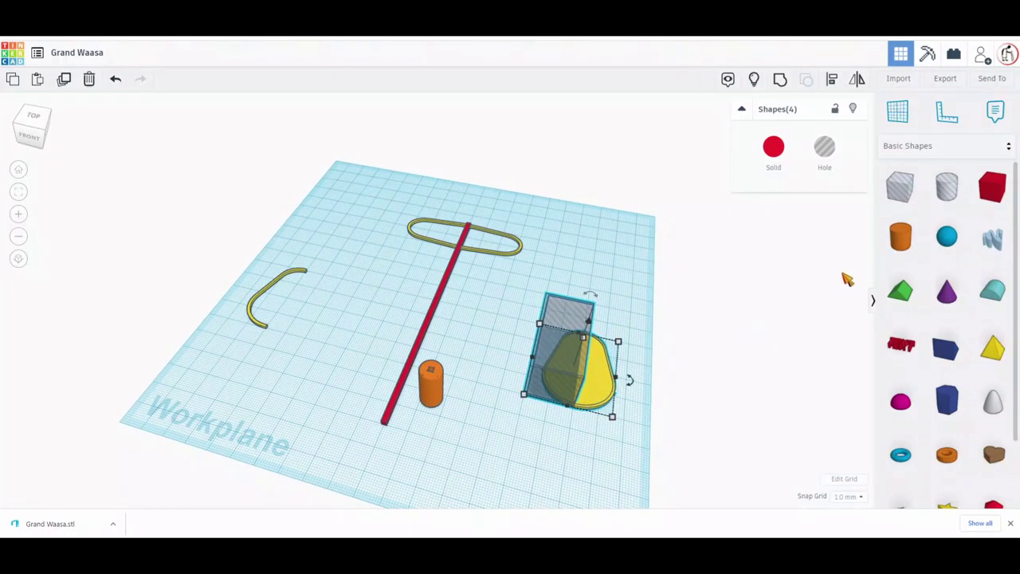
left_click(780, 78)
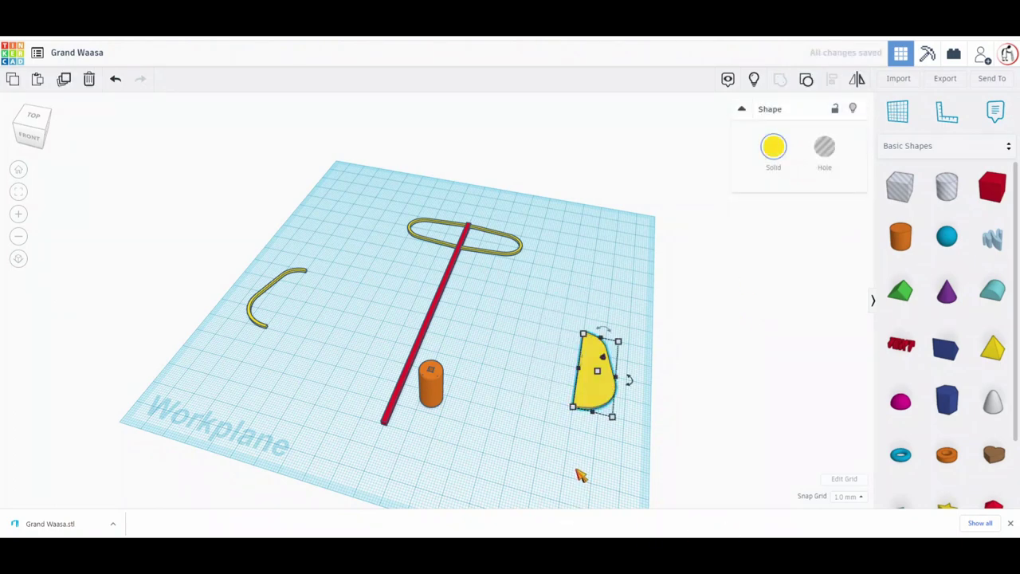
mouse_move(580, 475)
right_mouse_down()
mouse_move(604, 410)
mouse_move(600, 472)
mouse_move(577, 471)
mouse_move(579, 463)
right_mouse_up()
left_click(806, 78)
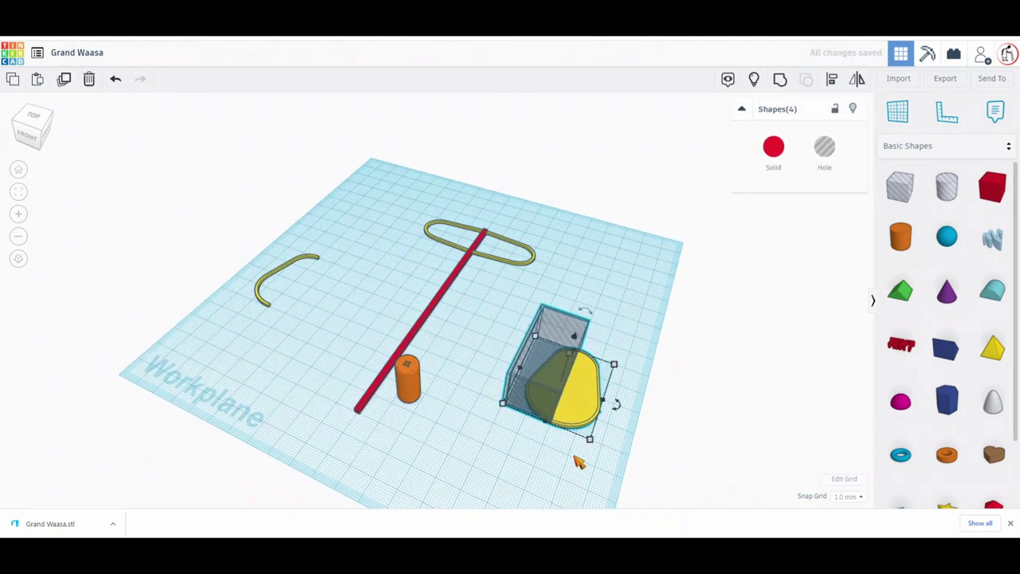
Turn the wing tip's inner circular trapezoid into a hole and group it with the outer trapezoid to form a ring
left_click(528, 432)
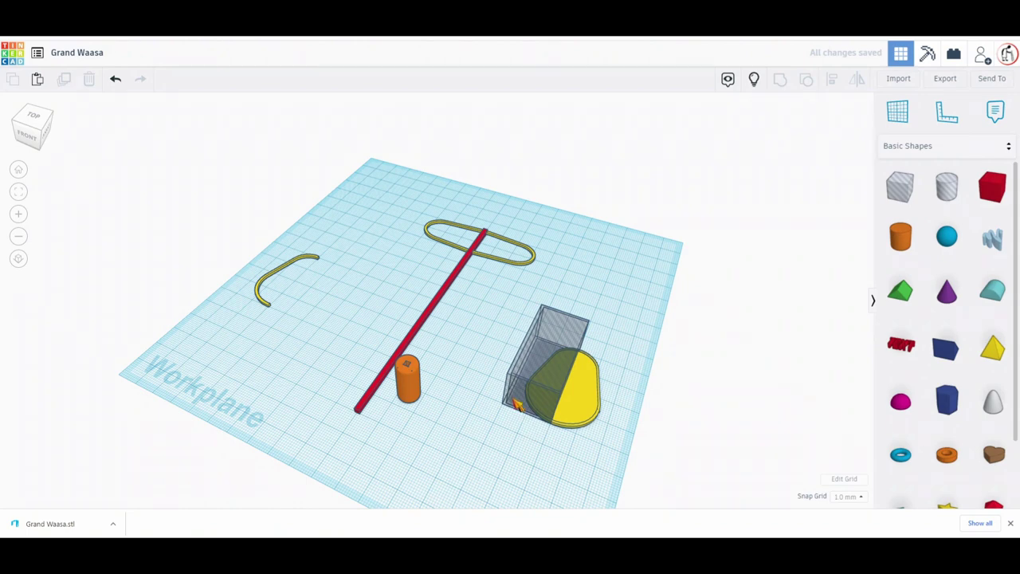
left_click(511, 402)
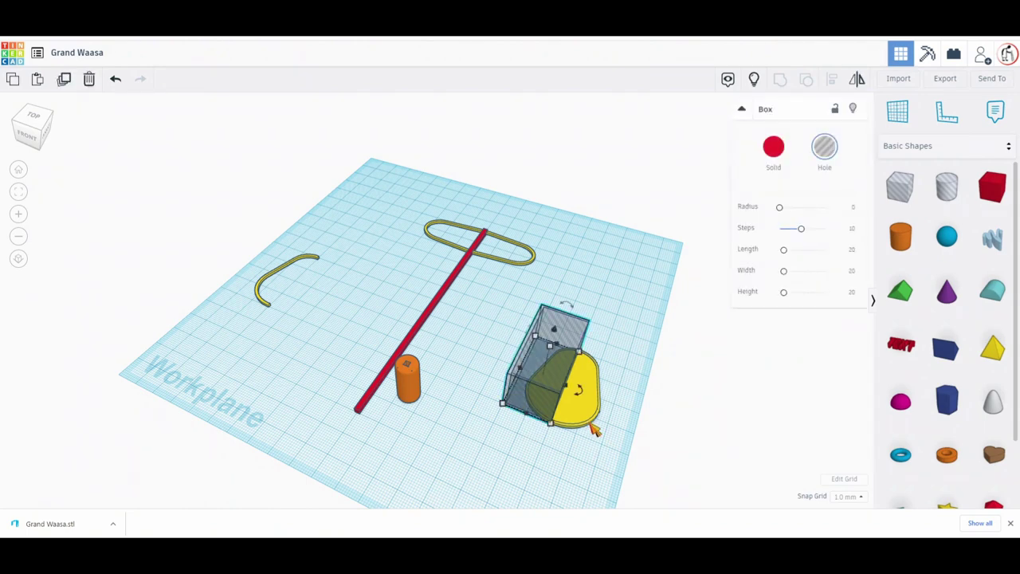
left_click(598, 424, "shift")
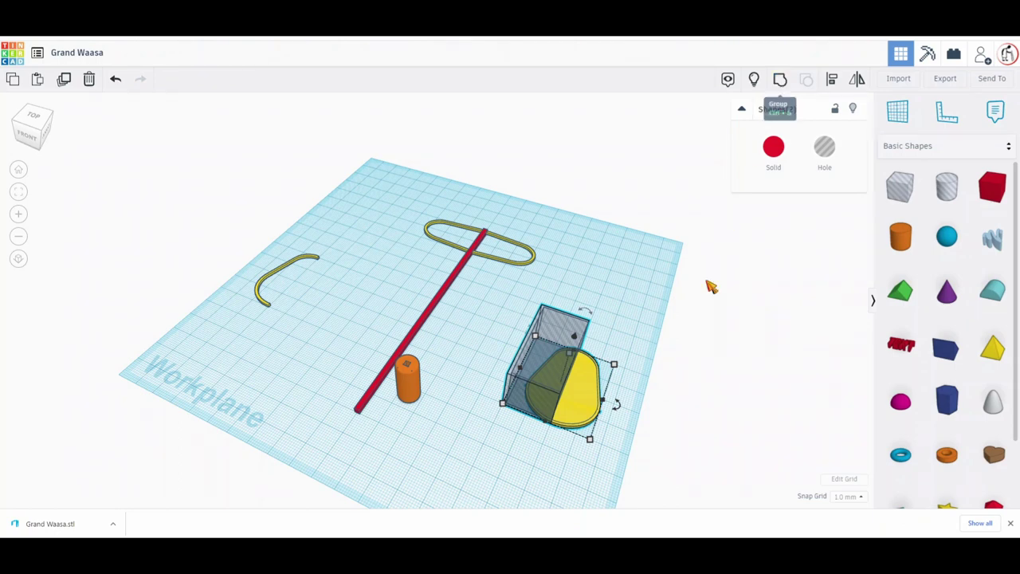
left_click(638, 310)
left_click(582, 392)
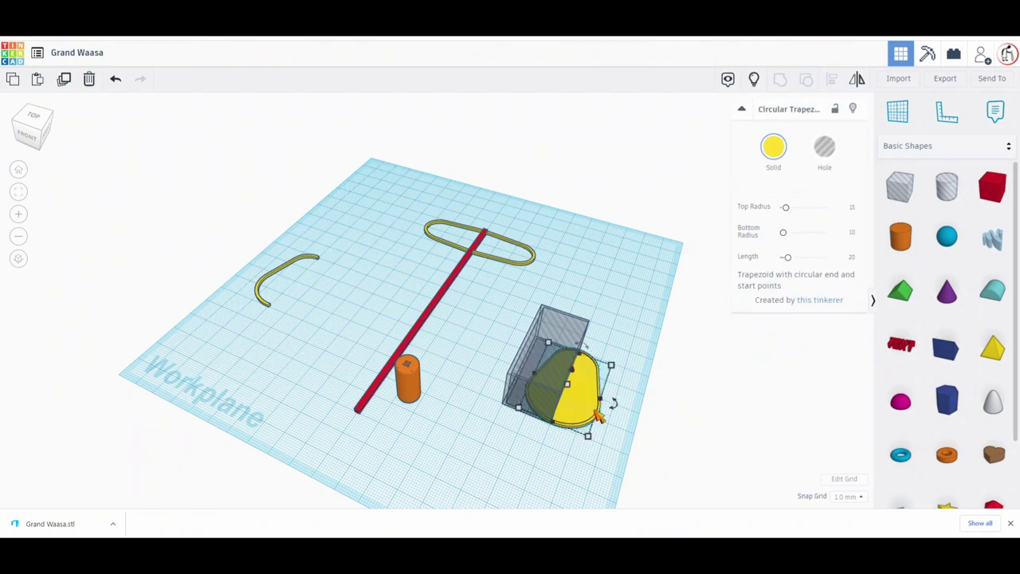
left_click(824, 148)
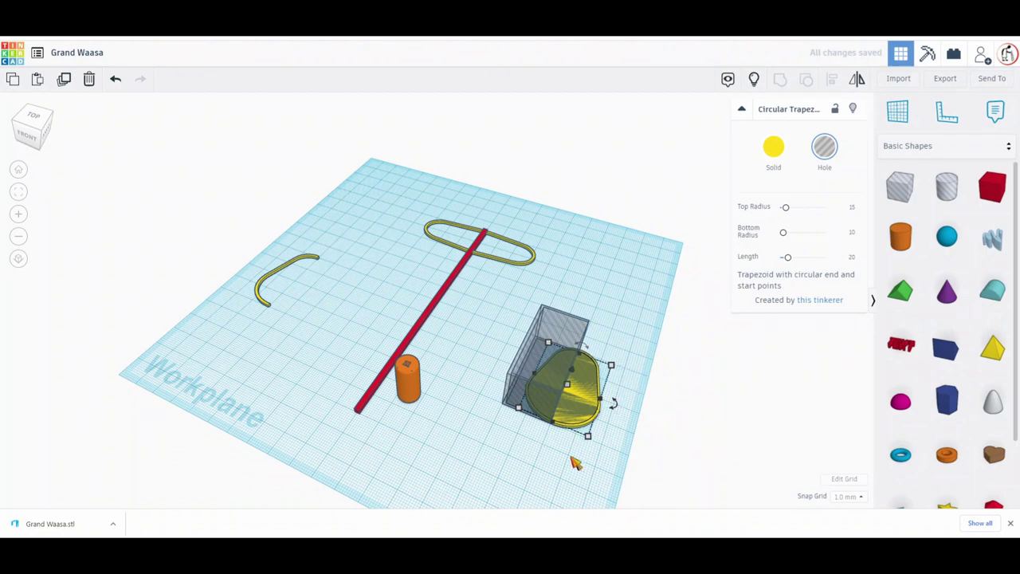
middle_click_drag(576, 462, 590, 453)
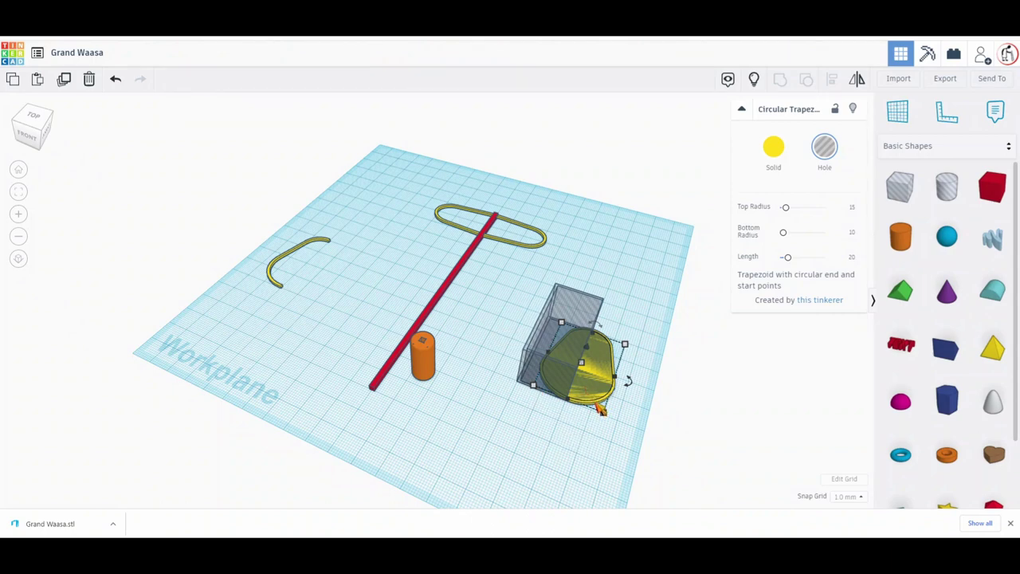
left_click_drag(600, 408, 676, 441)
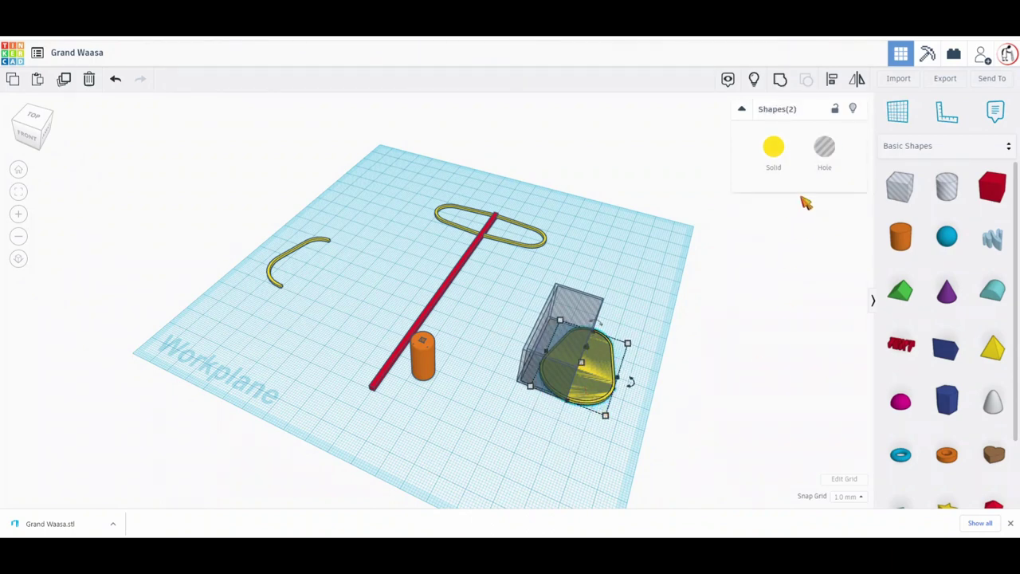
left_click(781, 80)
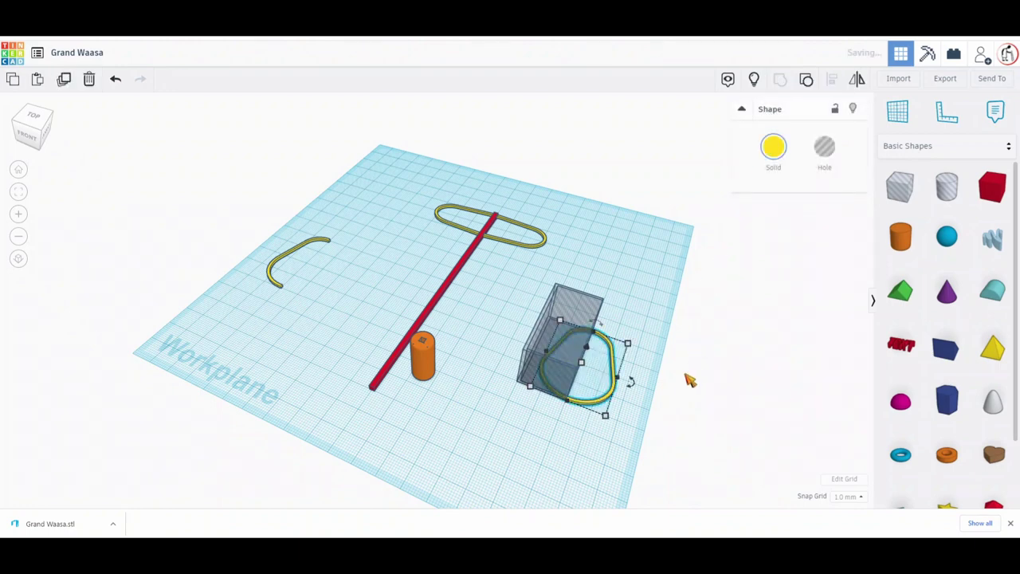
Group the trapezoid ring with each of the two box holes in turn to cut it down to the curved wing tip
key("ctrl+z")
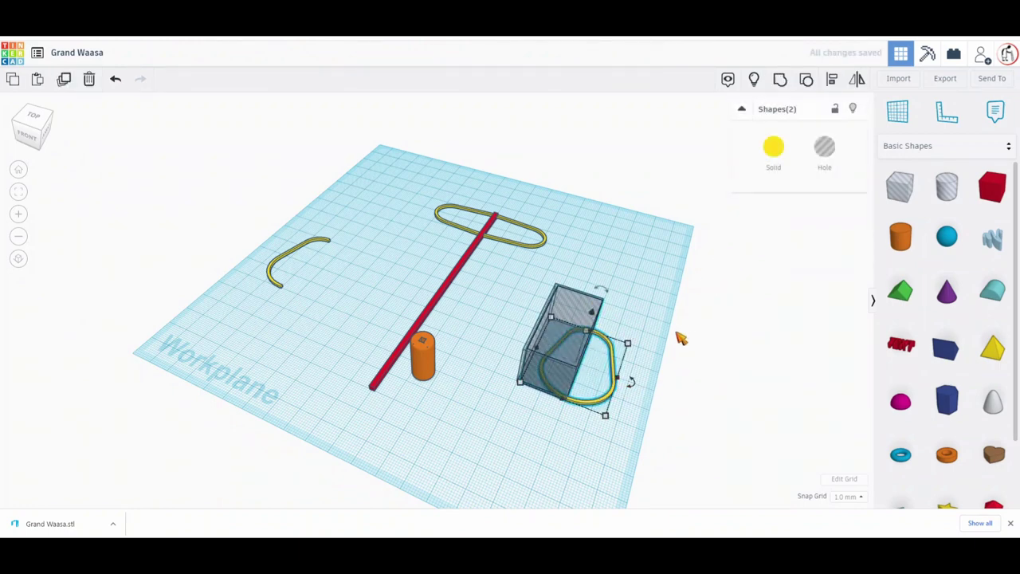
left_click(781, 81)
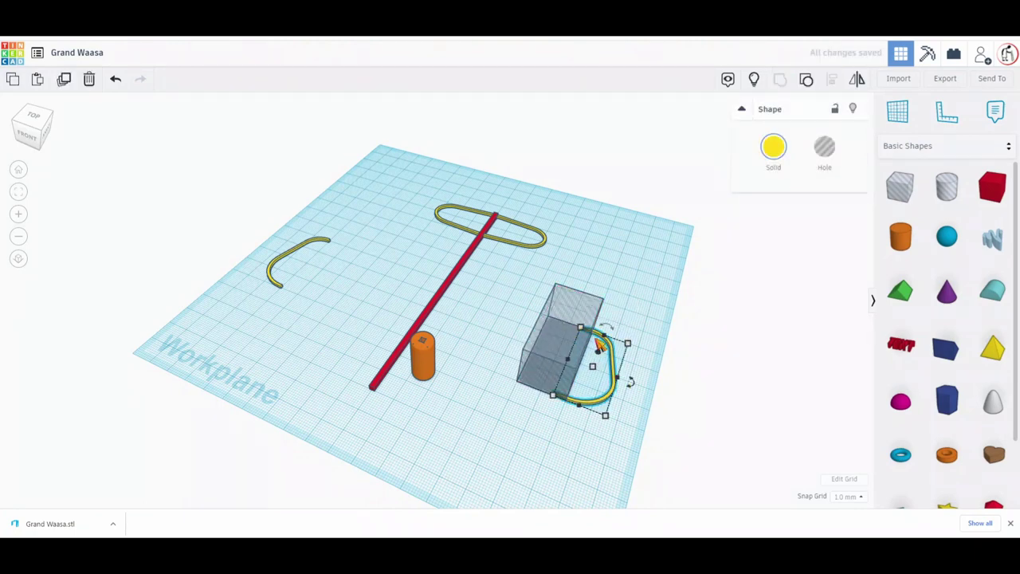
key("ctrl+z")
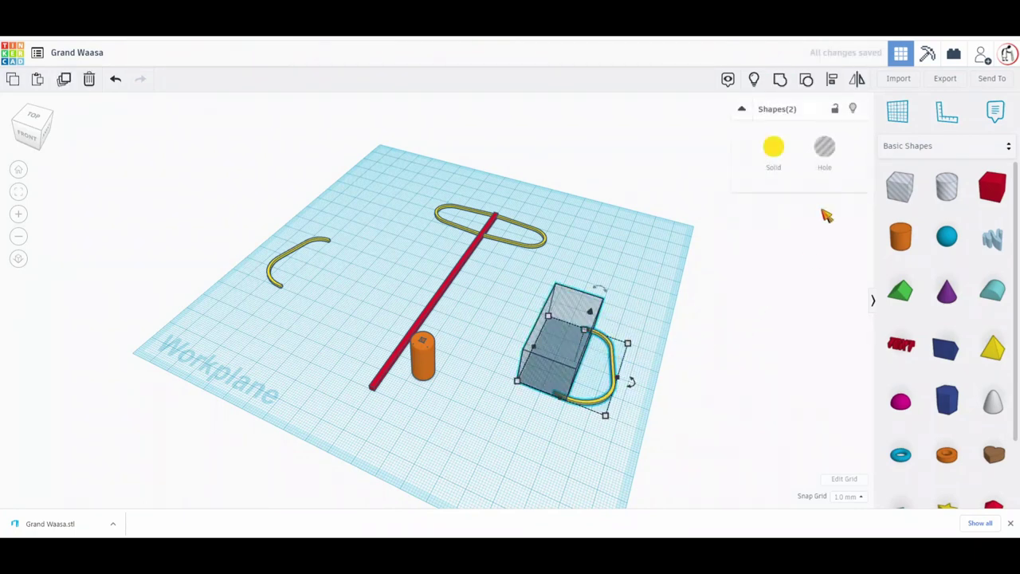
key("ctrl+z")
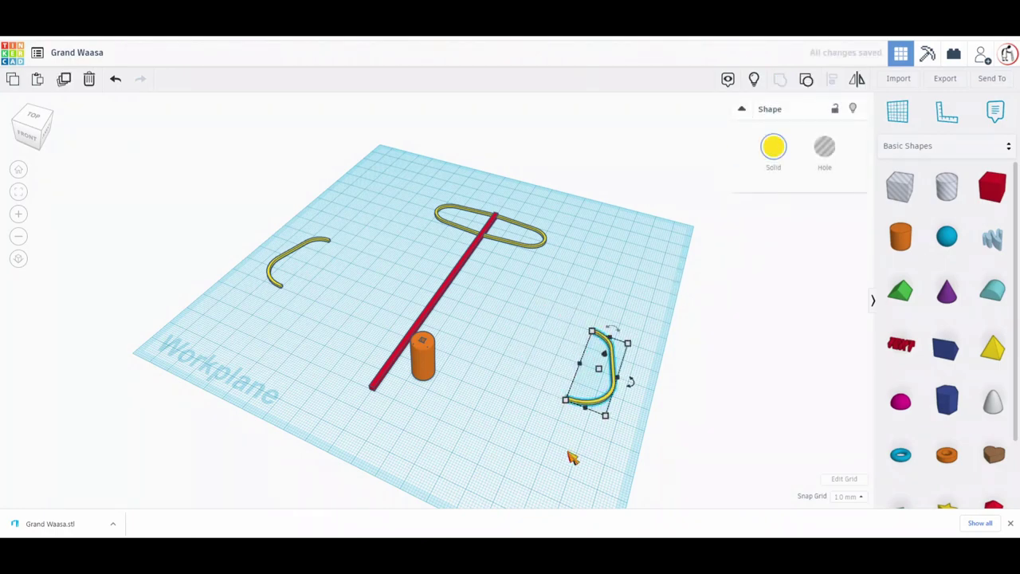
Deselect the wing tip and show all hidden shapes again
left_click(571, 460)
right_click_drag(569, 462, 697, 476)
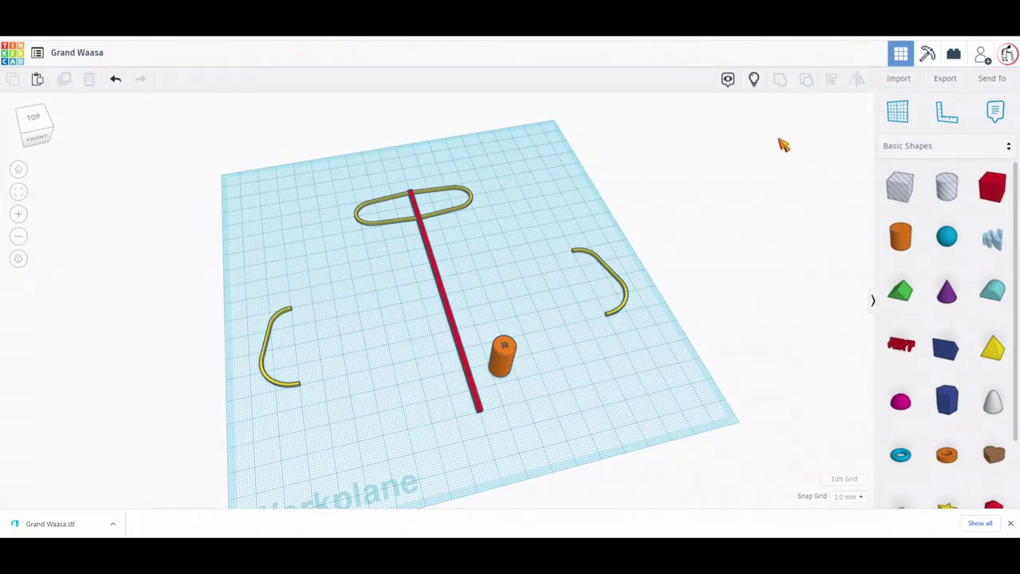
left_click(754, 79)
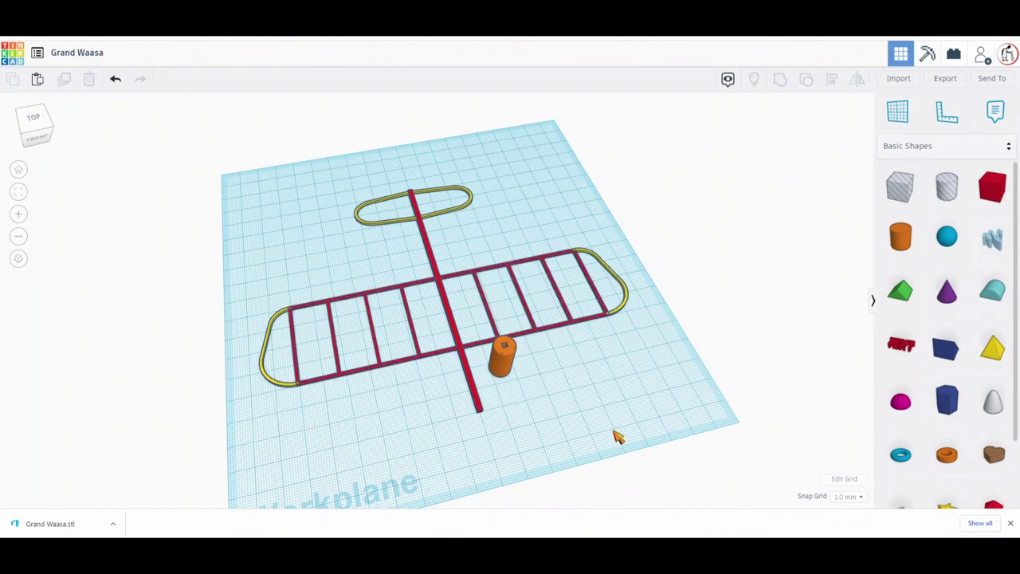
Select each half of the yellow tail loop in turn to examine how the tail is built
right_click_drag(588, 414, 684, 387)
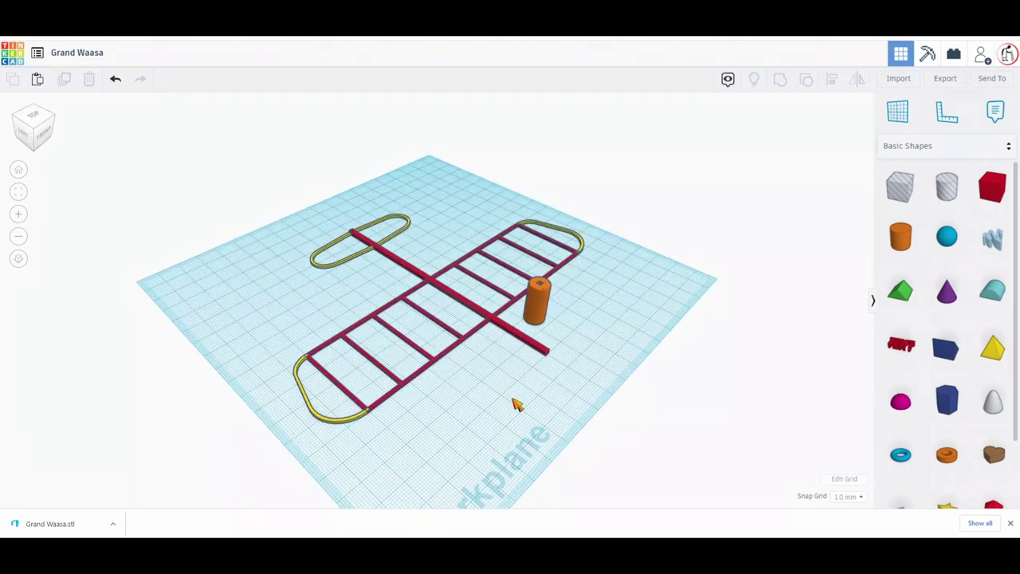
left_click(365, 258)
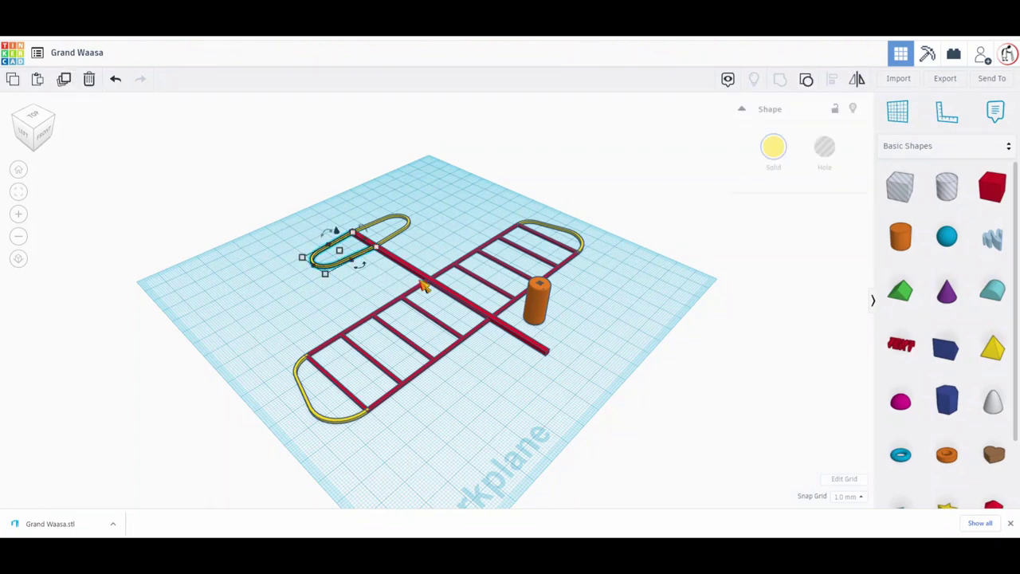
left_click(448, 312)
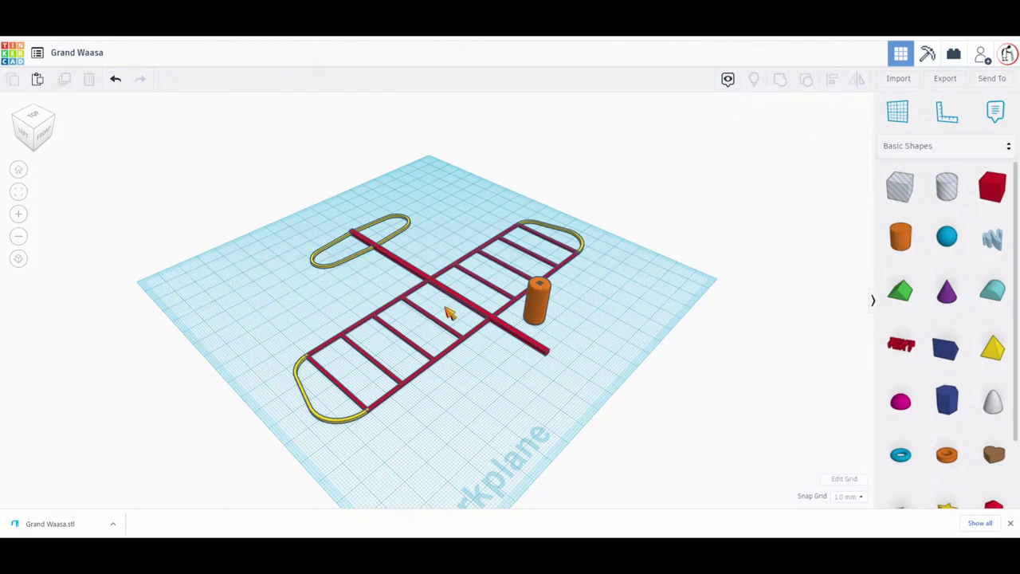
left_click(409, 229)
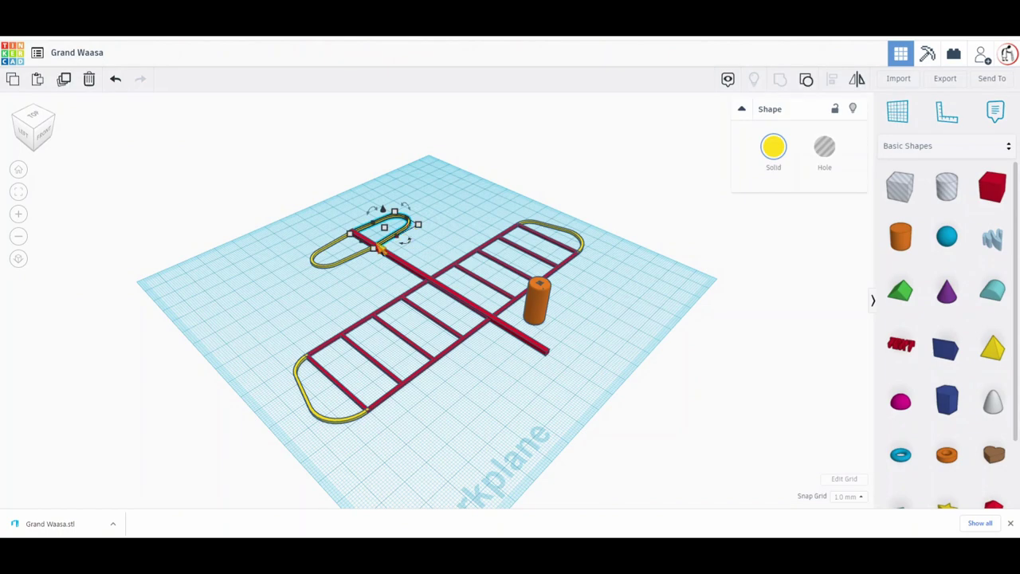
left_click(369, 279)
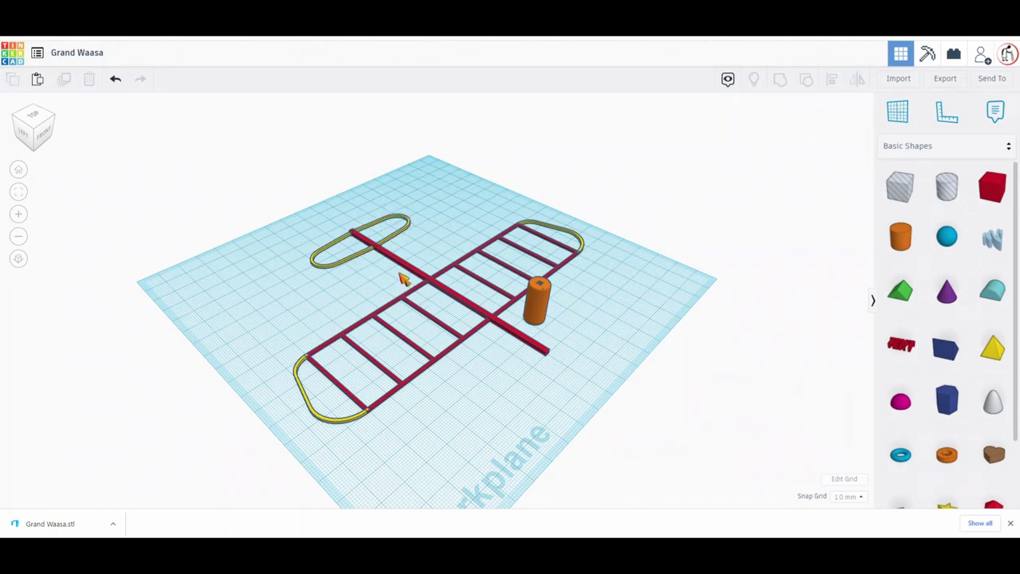
right_click_drag(323, 281, 637, 279)
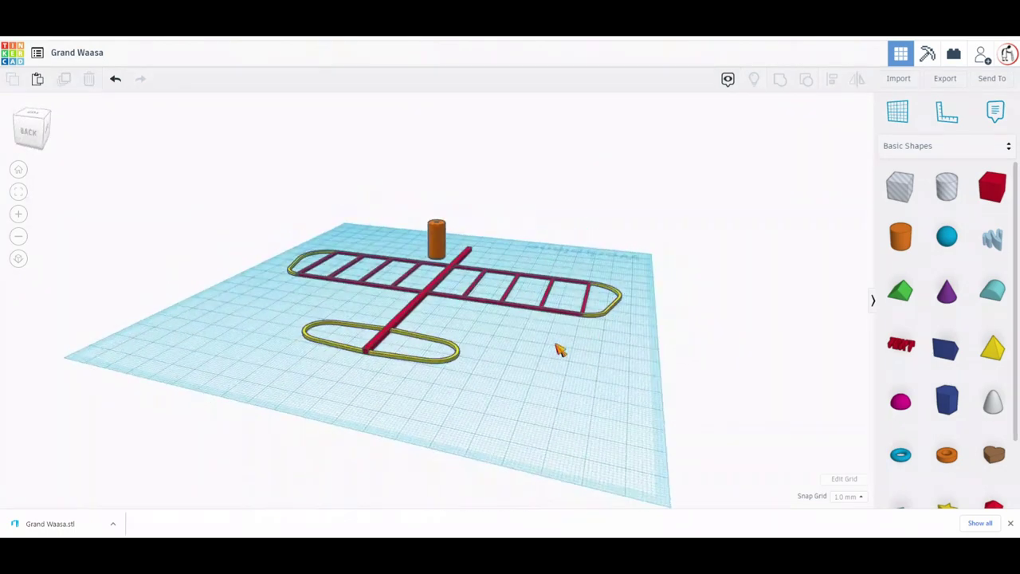
Group the tail loop halves, both curved wing tips, the wing frame and the fuselage bar into one airplane shape, leaving out the orange cylinder
left_click(447, 365)
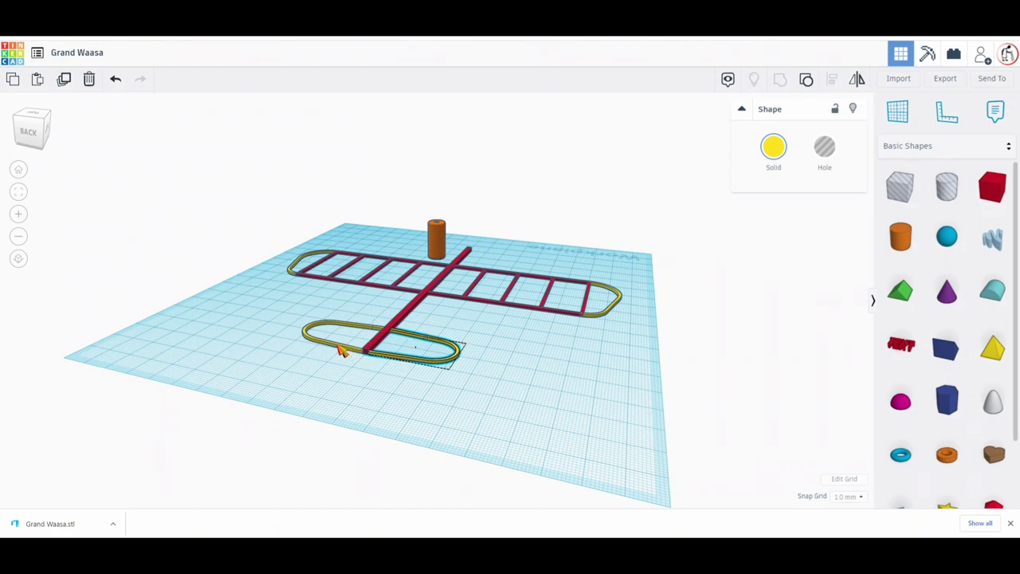
left_click(341, 350, "shift")
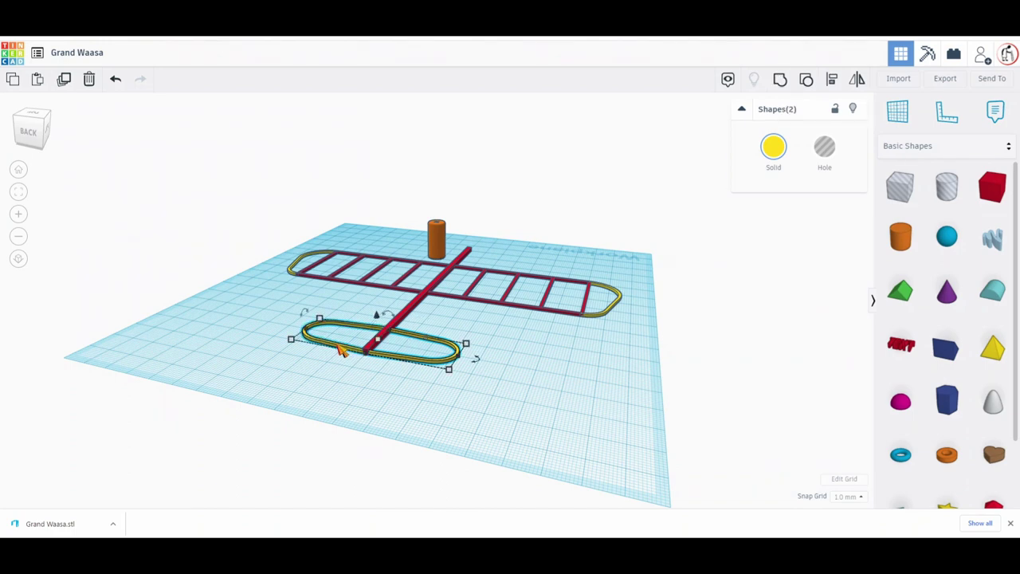
left_click(603, 318, "shift")
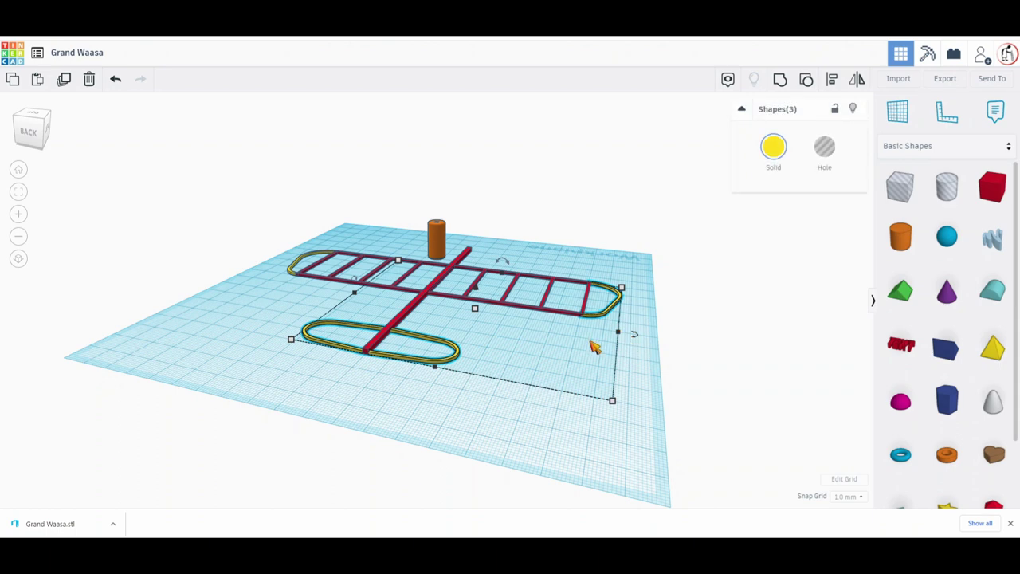
left_click(296, 269, "shift")
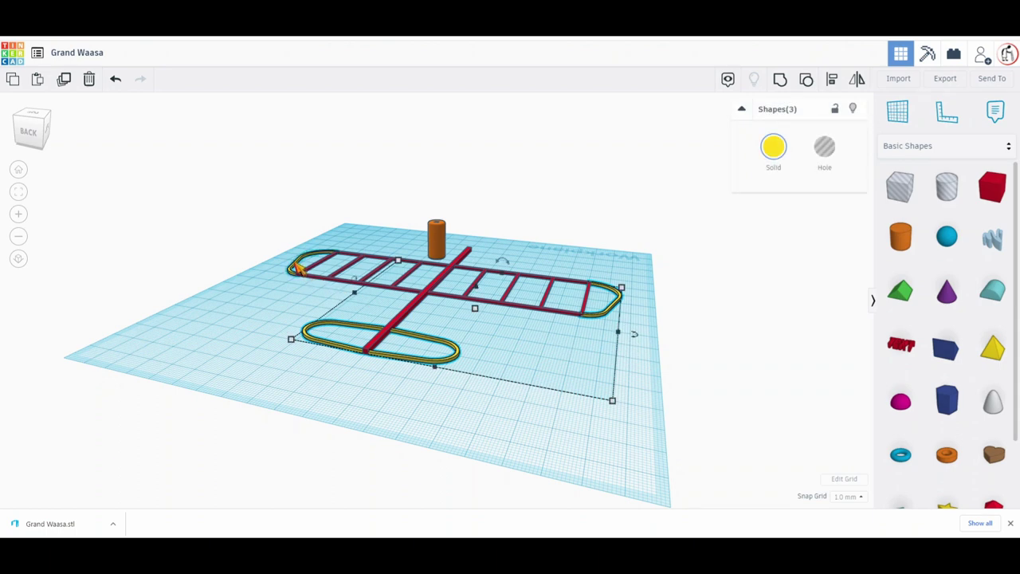
left_click(409, 315, "shift")
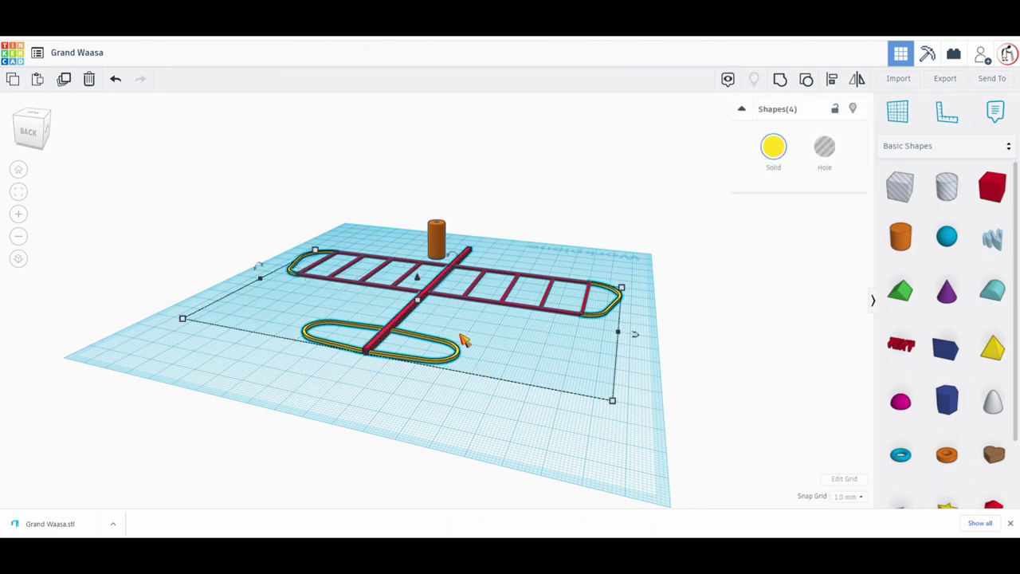
left_click(511, 298, "shift")
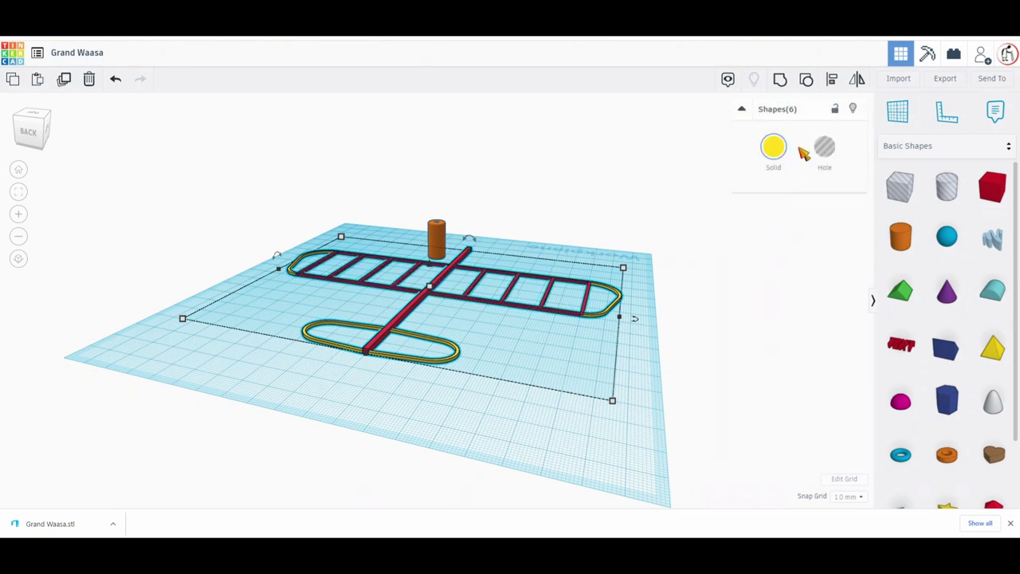
key("ctrl+g")
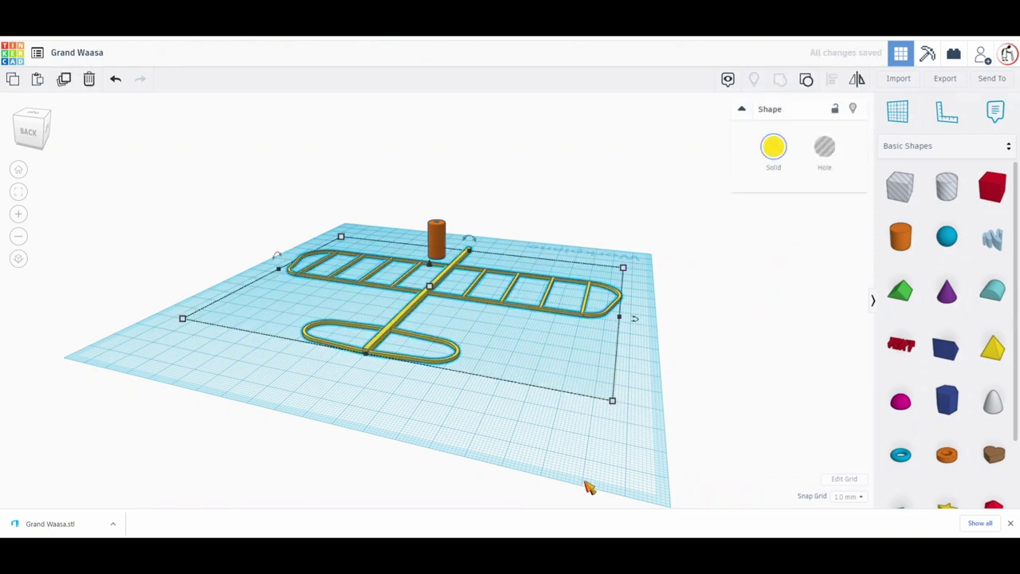
Switch the orange cylinder to a hole to examine the cutout inside it, restore it to solid and deselect it
right_click_drag(588, 485, 522, 407)
left_click(491, 367)
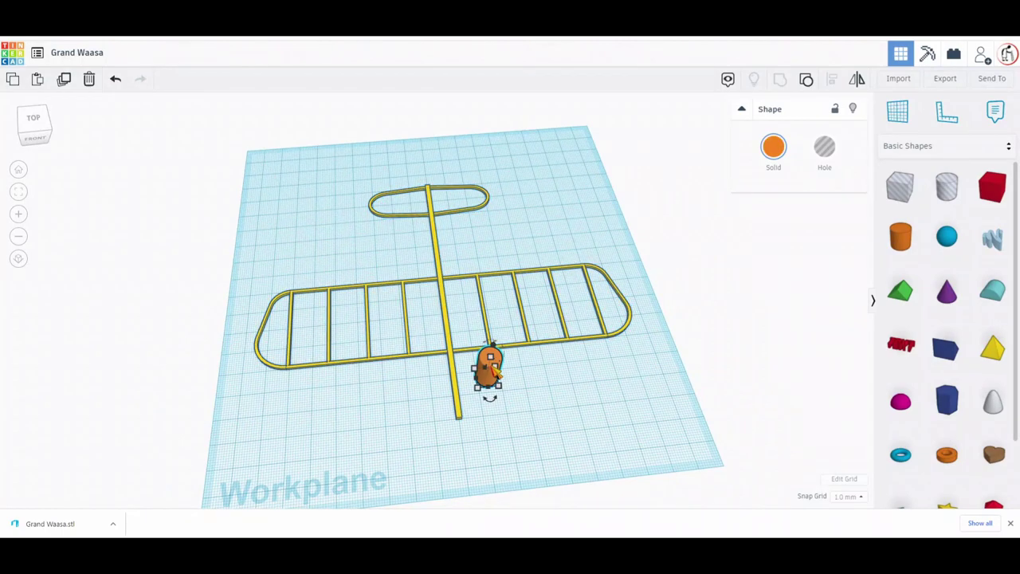
left_click(824, 147)
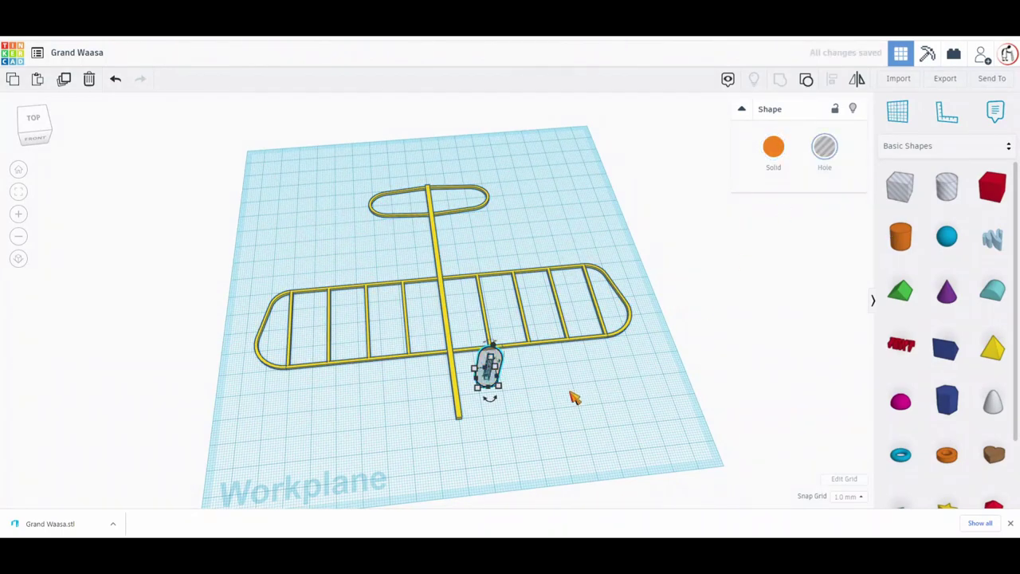
right_click_drag(574, 396, 489, 421)
scroll(486, 423, "up", 5)
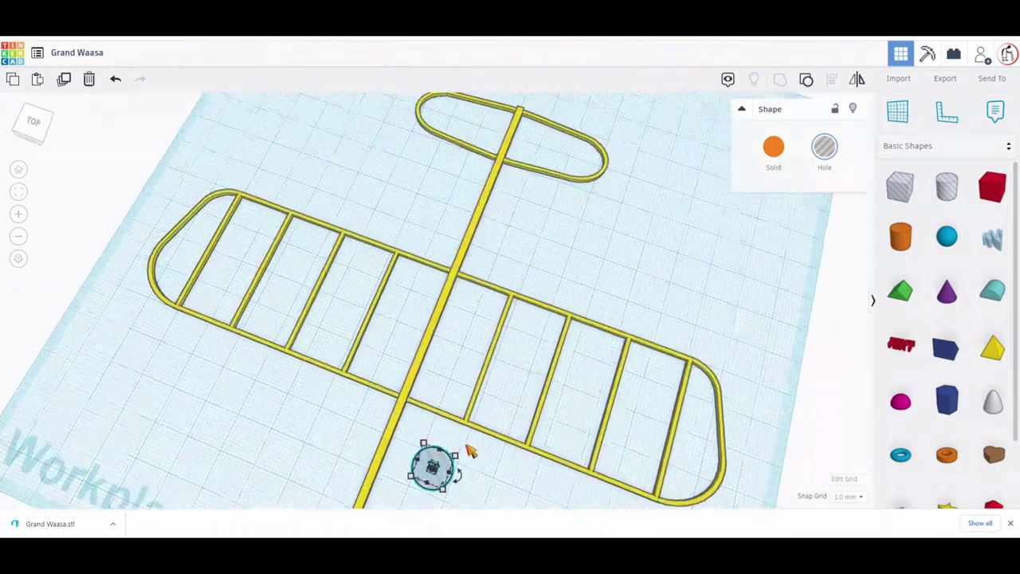
right_click_drag(492, 470, 576, 454)
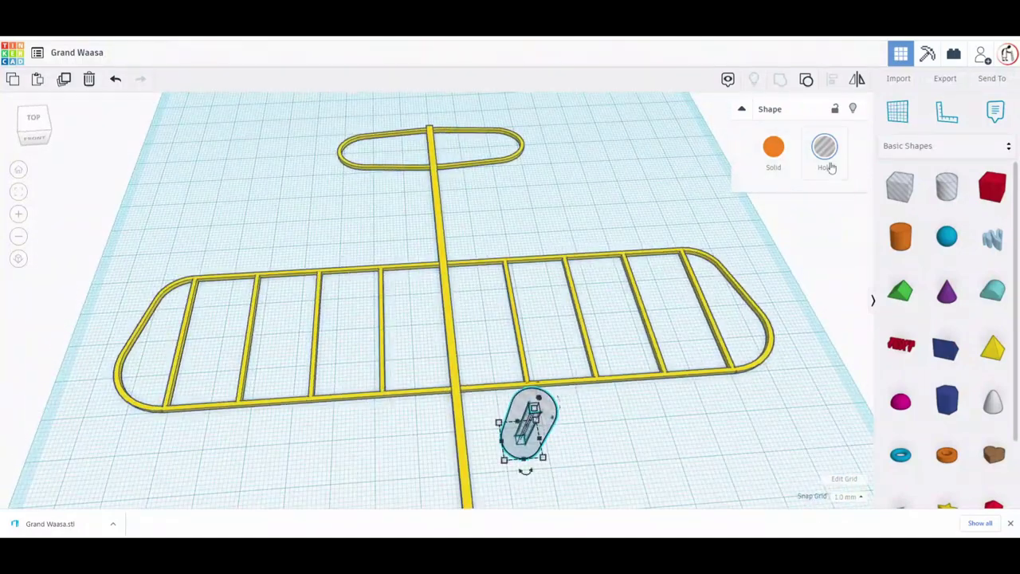
left_click(775, 149)
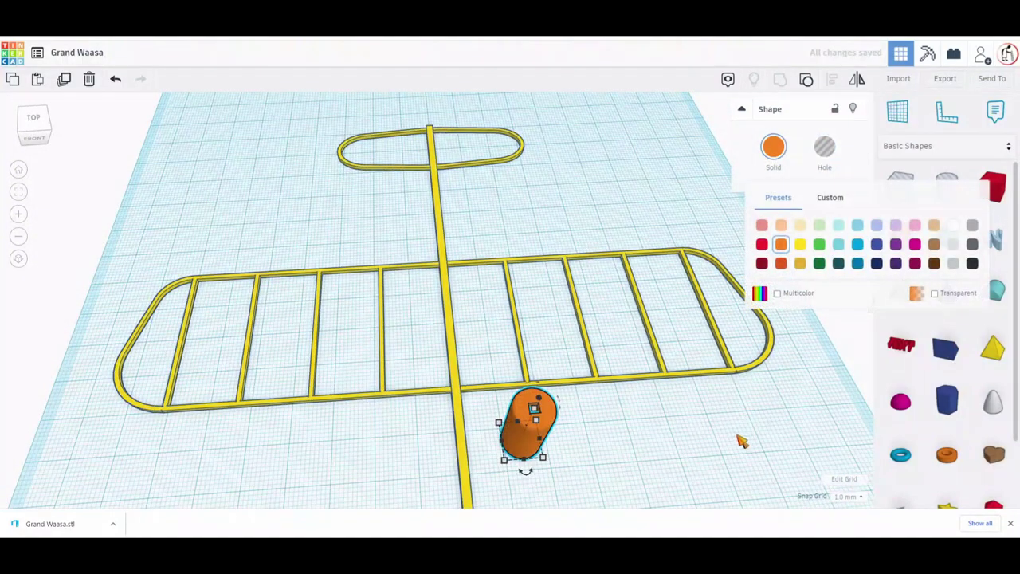
right_click_drag(672, 428, 624, 442)
left_click(660, 437)
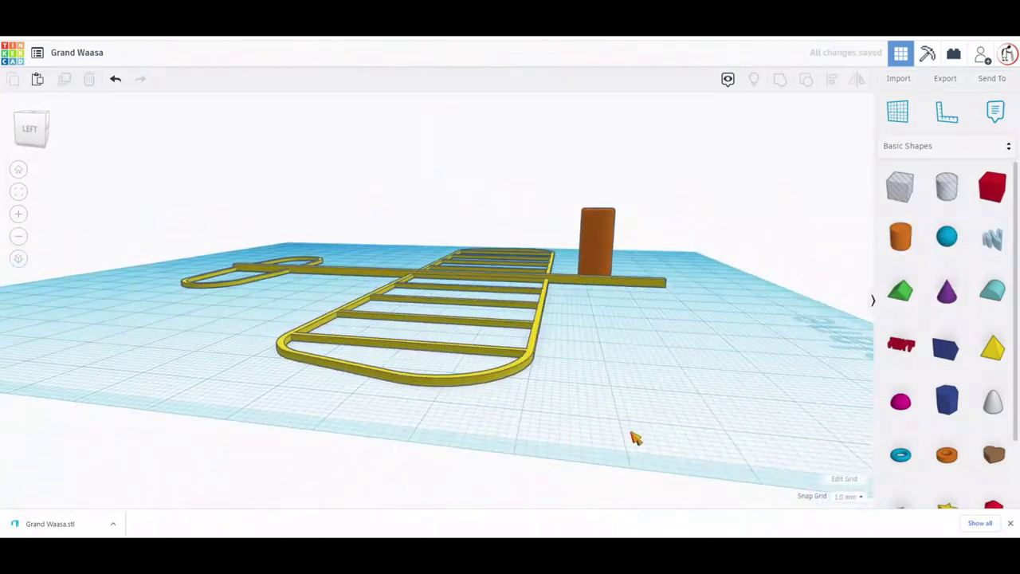
right_click_drag(635, 438, 540, 451)
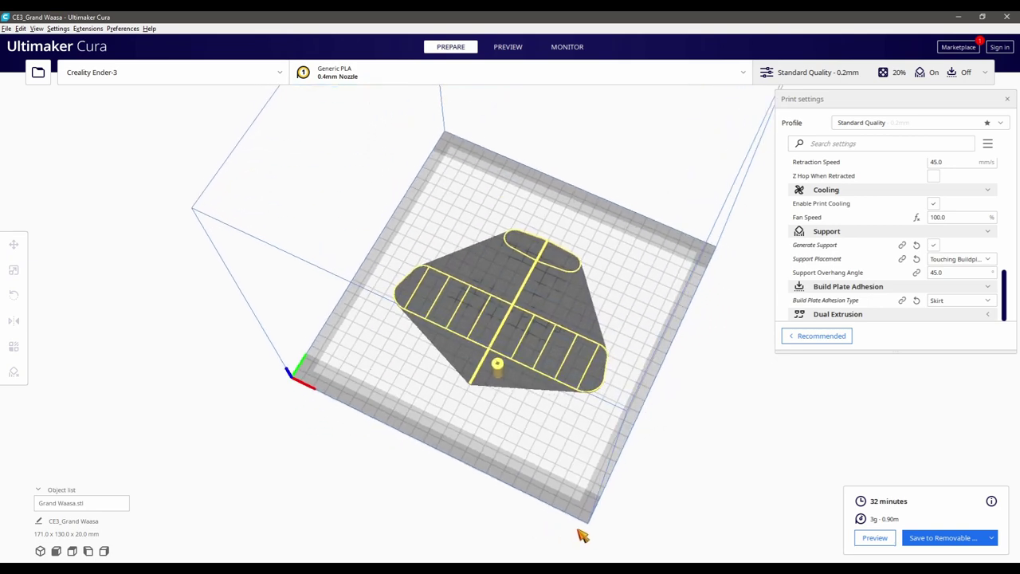
Inspect the Grand Waasa model in Ultimaker Cura from above, from the side and from beneath the build plate
right_click_drag(582, 536, 380, 518)
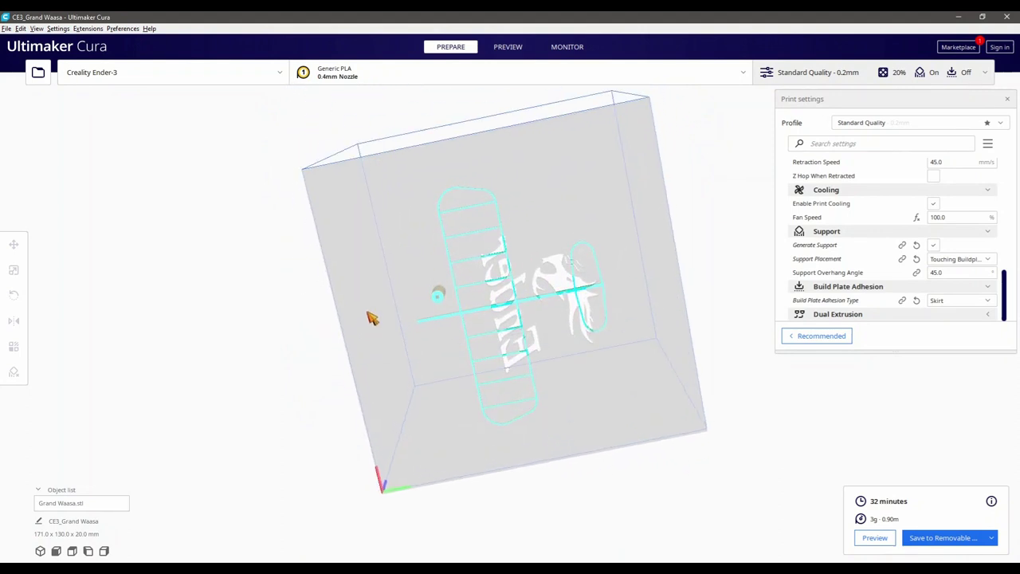
right_click_drag(368, 332, 361, 390)
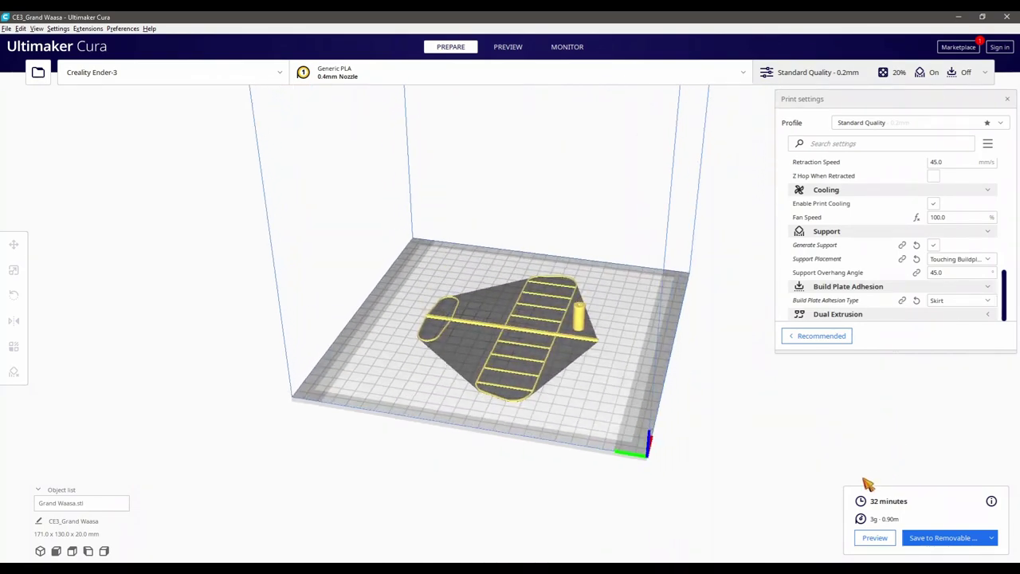
right_click_drag(863, 479, 643, 516)
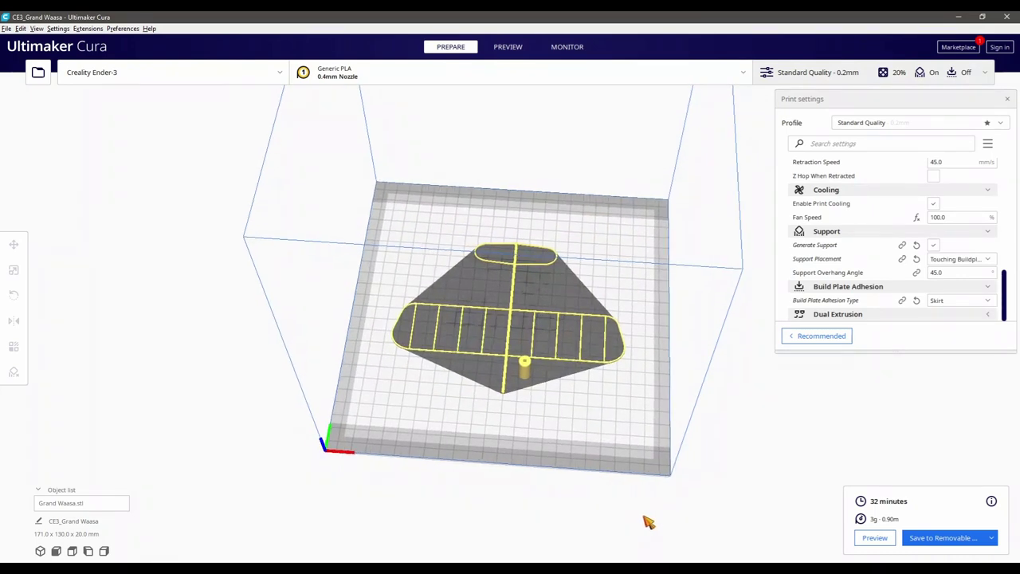